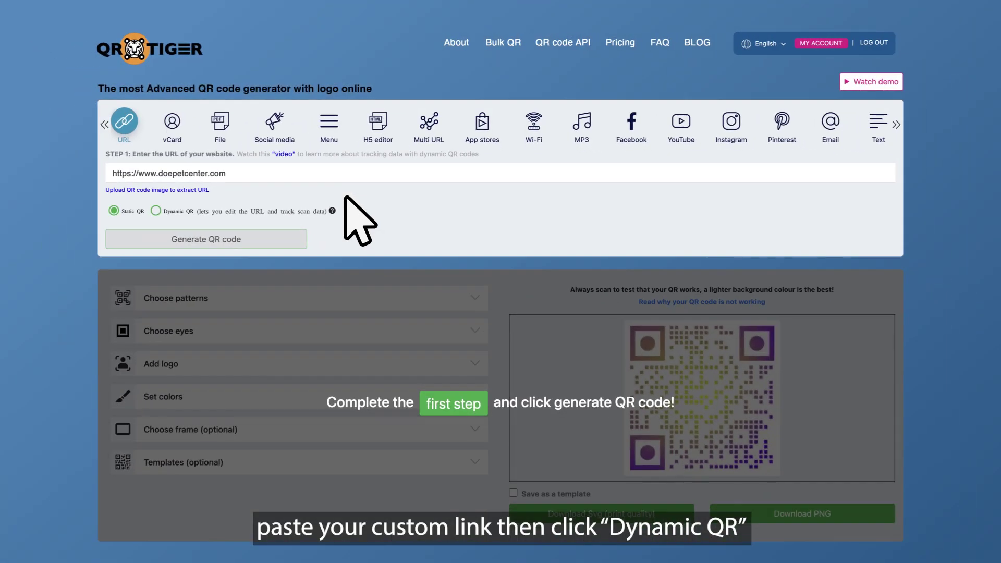
# - Generate a dynamic QR code for the doepetcenter link
pyautogui.click(156, 211)
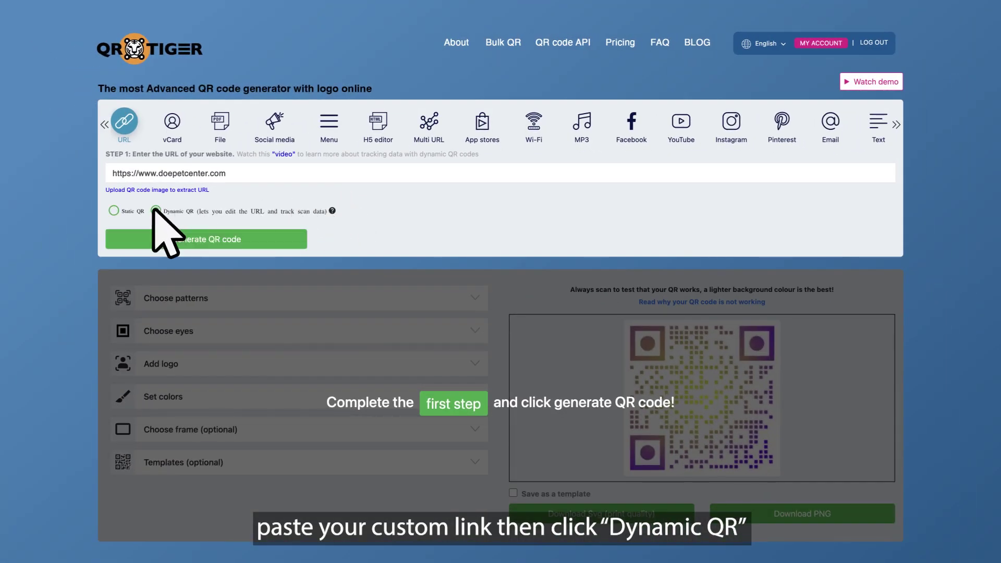
pyautogui.click(252, 240)
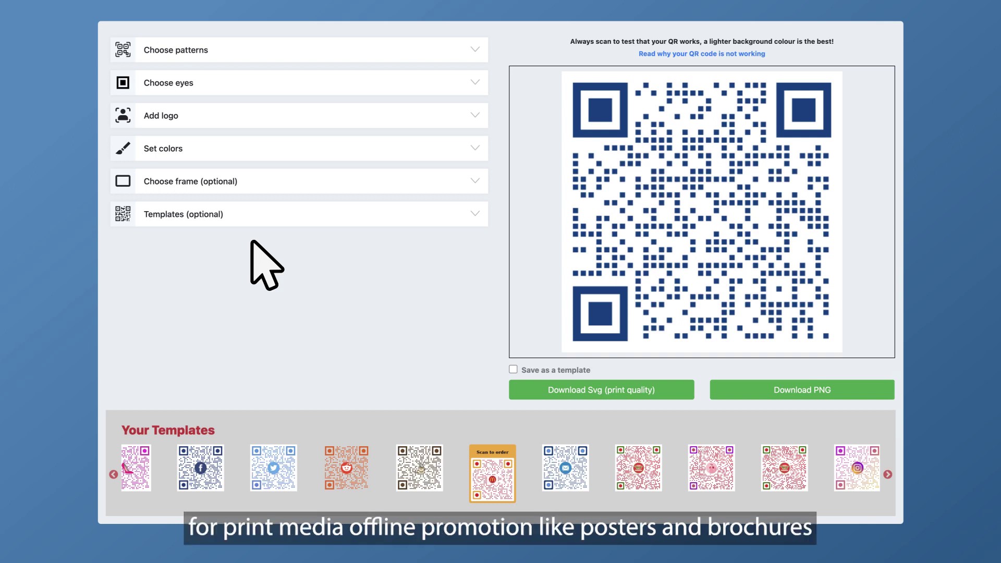
# - Give the code a rounded joined pattern, a new eye style and the dog-and-cat logo
pyautogui.click(437, 54)
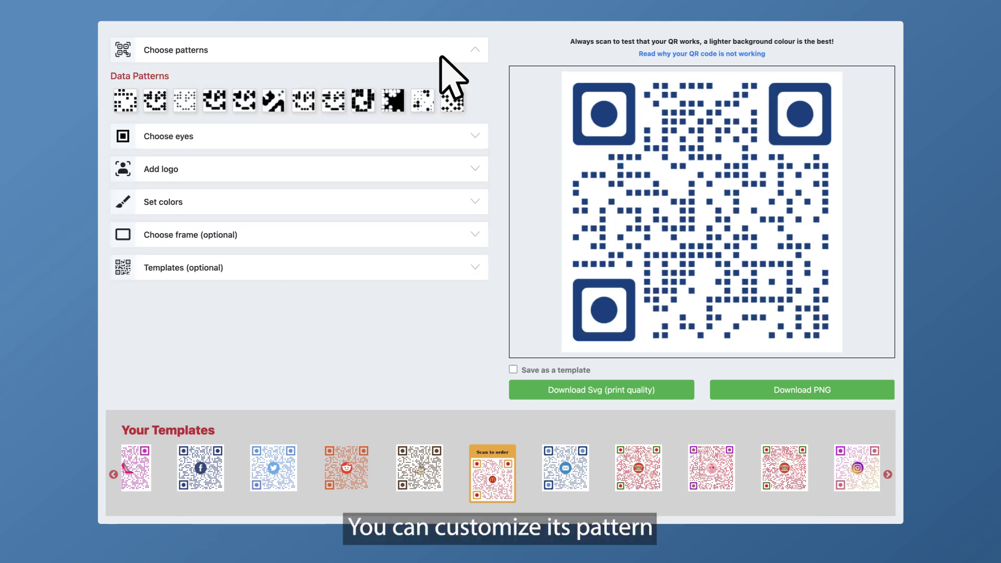
pyautogui.click(245, 100)
pyautogui.click(281, 50)
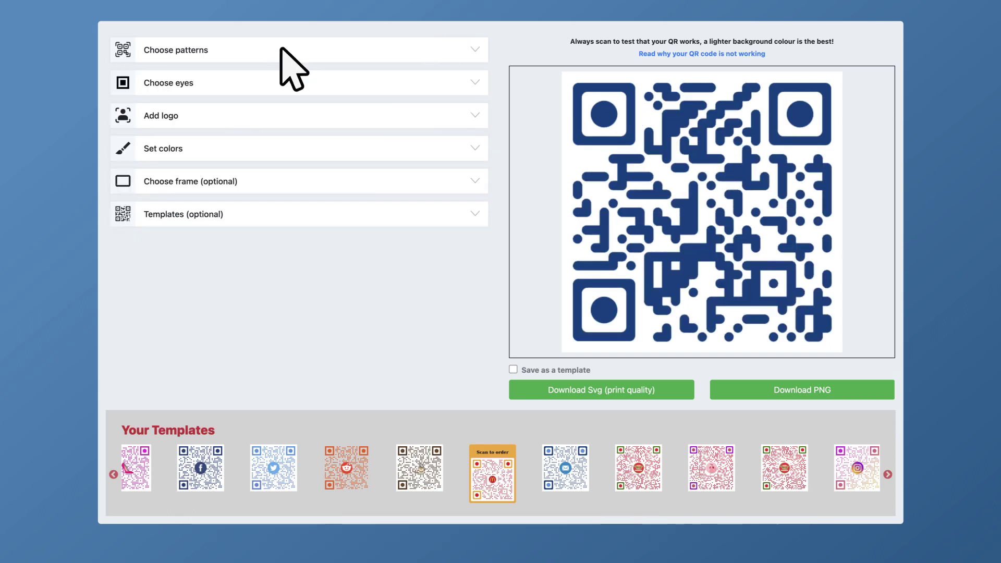
pyautogui.click(305, 84)
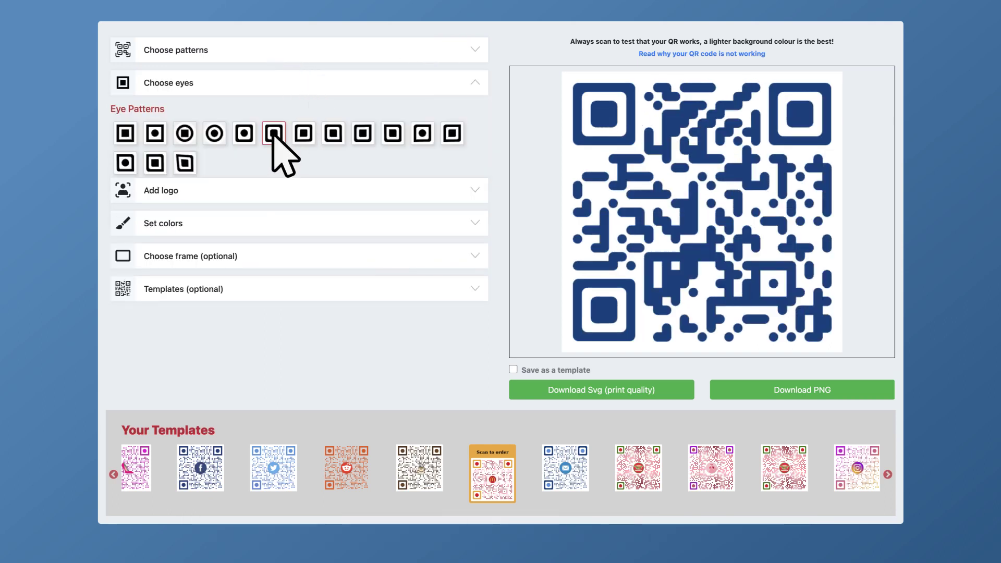
pyautogui.click(331, 87)
pyautogui.click(317, 117)
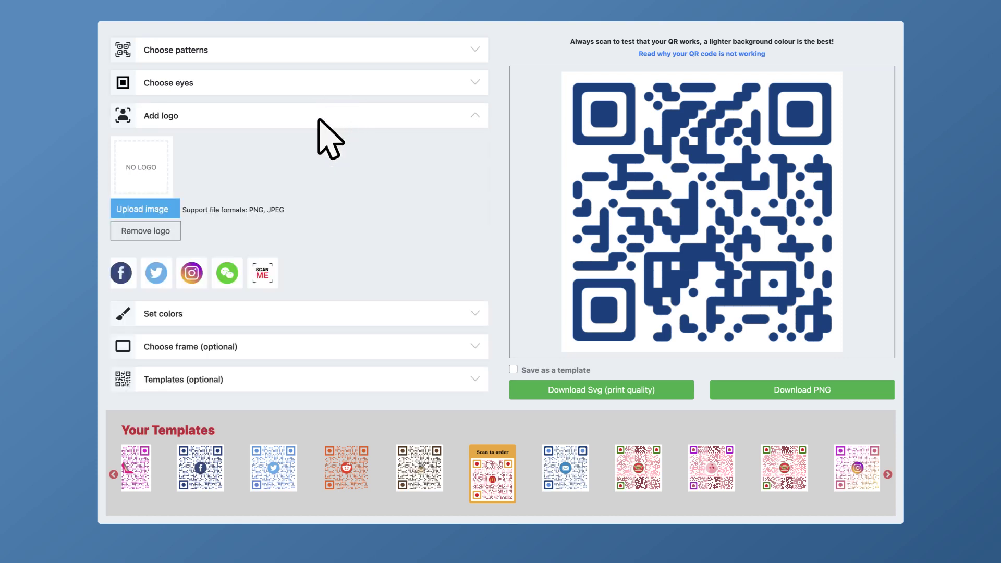
pyautogui.click(148, 208)
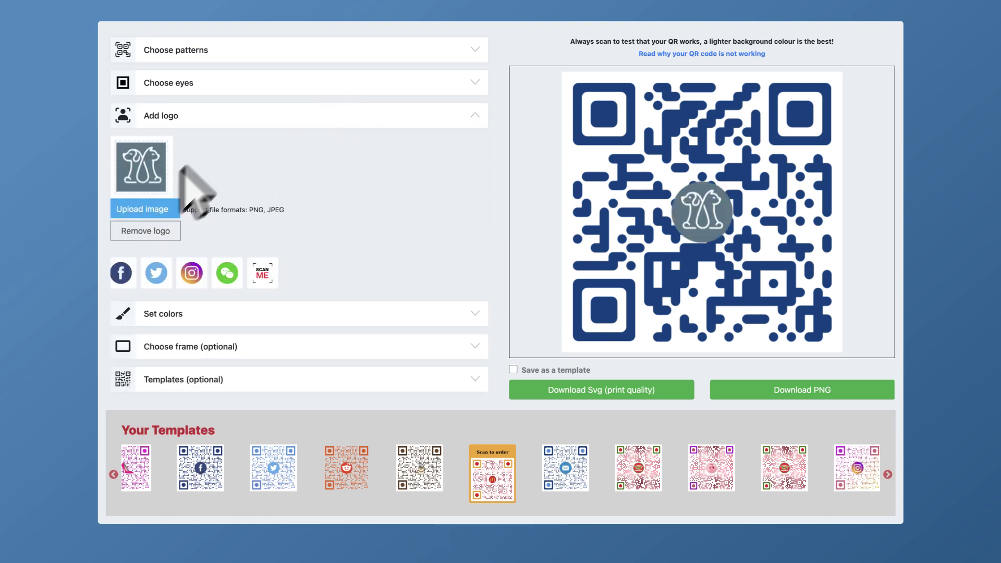
pyautogui.click(237, 120)
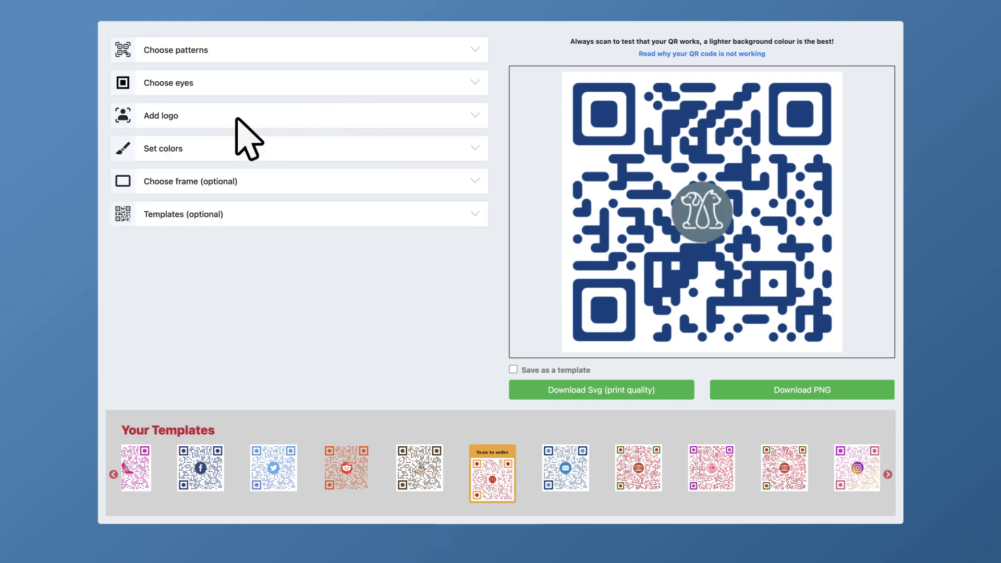
# - Colour the code with a #e7c792 to #ee4848 gradient running NW - SE
pyautogui.click(237, 151)
pyautogui.click(170, 175)
pyautogui.click(121, 203)
pyautogui.click(153, 224)
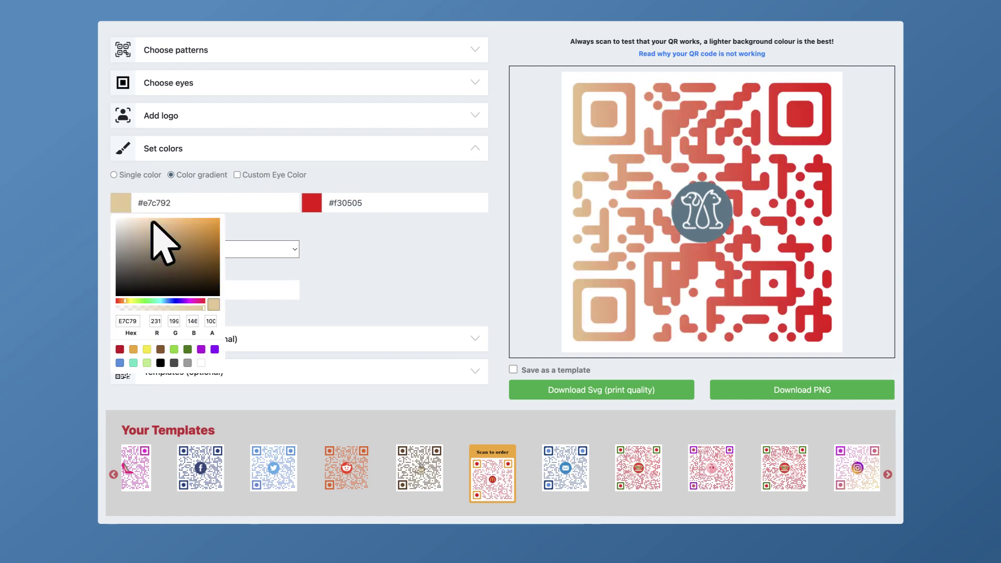
pyautogui.click(311, 202)
pyautogui.click(375, 220)
pyautogui.click(281, 251)
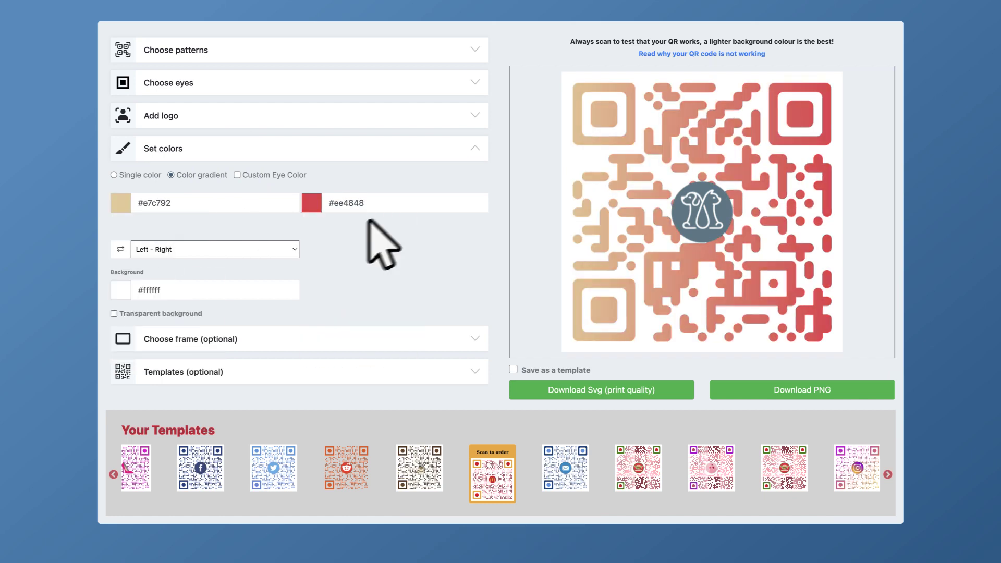
pyautogui.click(280, 249)
pyautogui.click(279, 289)
# - Set custom eye colours: outer #7196be and inner muted red
pyautogui.click(237, 174)
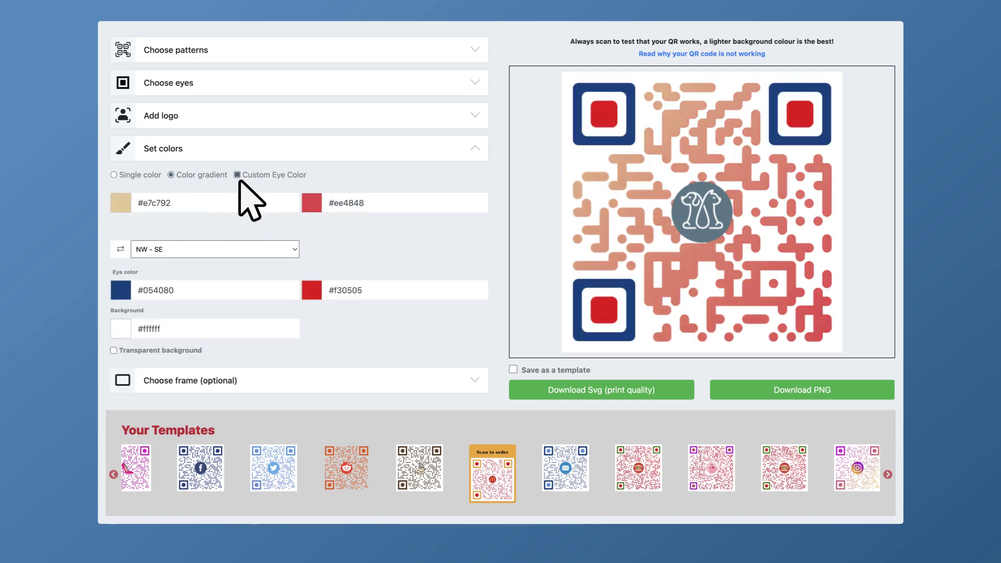
pyautogui.click(121, 290)
pyautogui.click(156, 339)
pyautogui.click(276, 318)
pyautogui.click(312, 290)
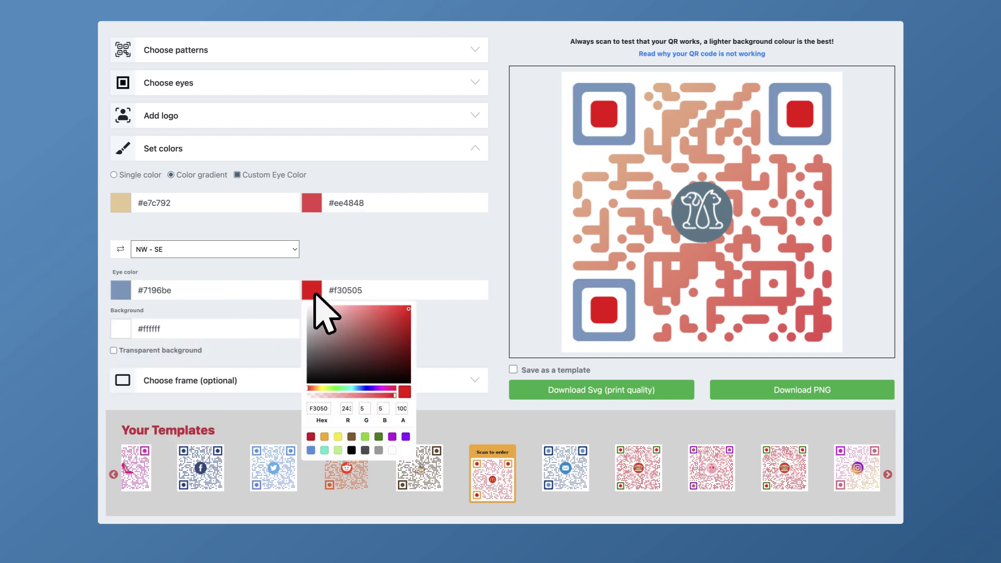
pyautogui.click(358, 317)
pyautogui.click(358, 178)
pyautogui.click(355, 150)
# - Add a SCAN ME frame with a #a5c089 to #6693c7 gradient
pyautogui.click(354, 181)
pyautogui.click(172, 224)
pyautogui.click(170, 260)
pyautogui.click(121, 288)
pyautogui.click(146, 319)
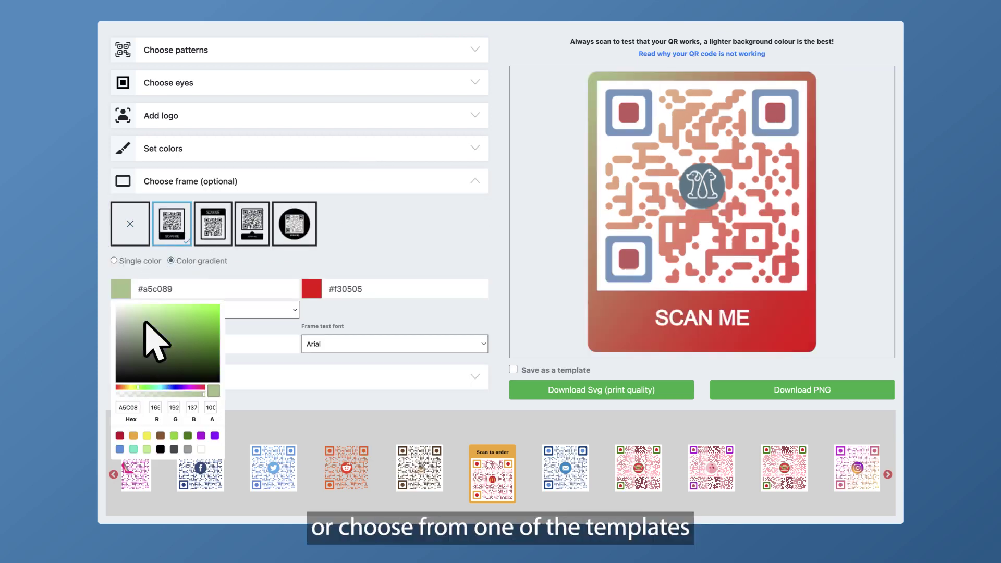
pyautogui.click(318, 294)
pyautogui.click(357, 316)
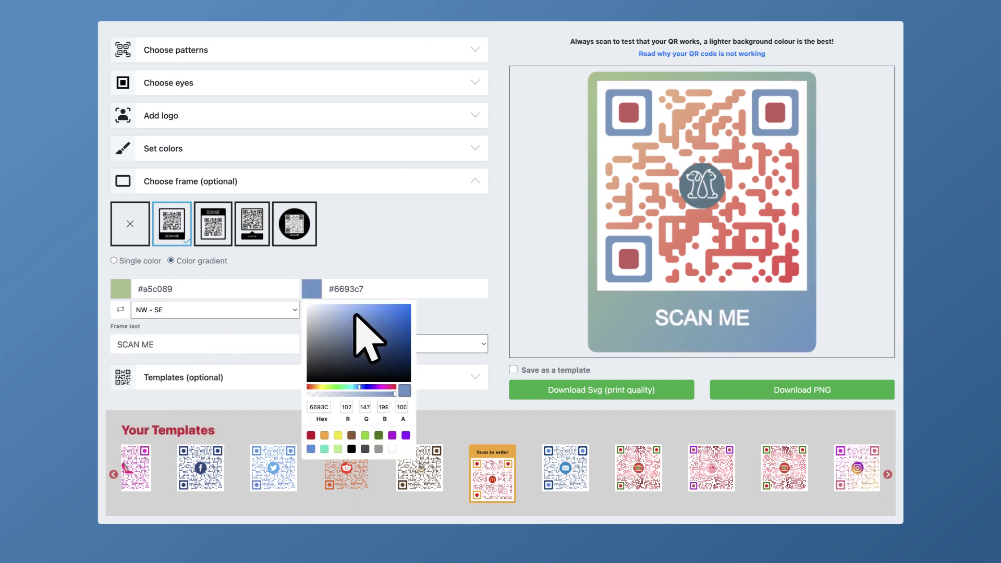
pyautogui.click(361, 205)
pyautogui.click(350, 185)
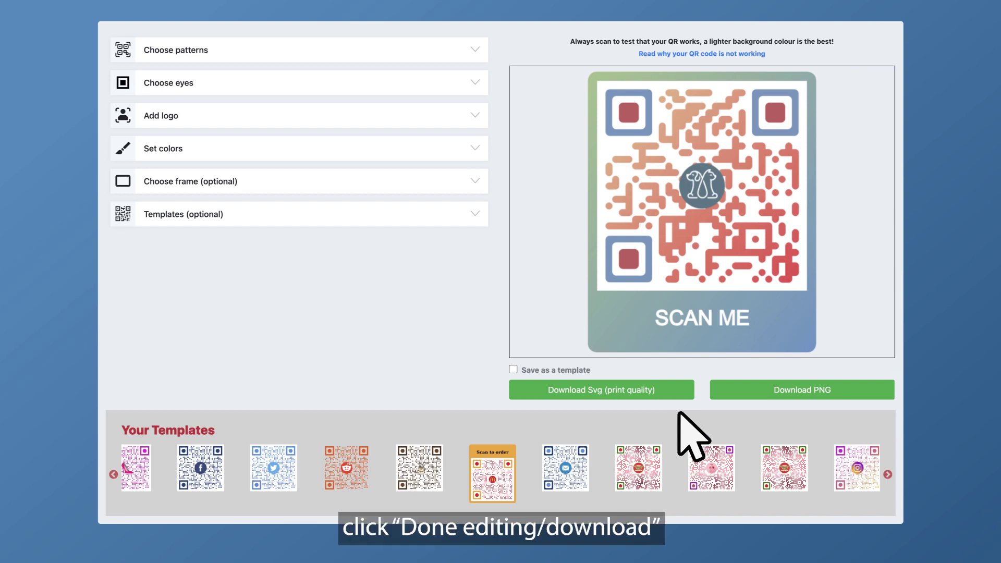
# - Finish editing and view the dashboard's URL campaigns, showing Campaign REDH at the top
pyautogui.click(617, 392)
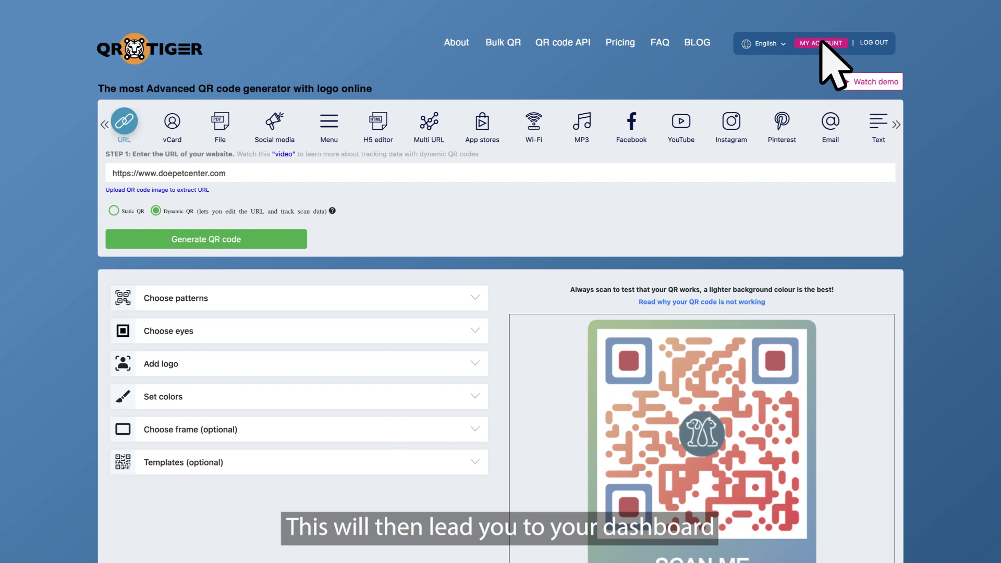
pyautogui.moveTo(823, 44)
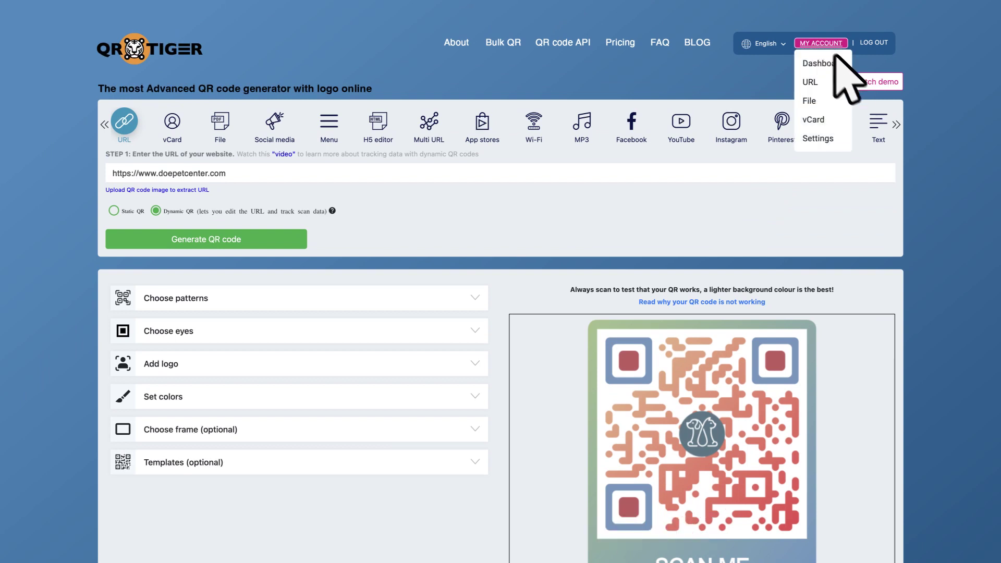
pyautogui.click(823, 63)
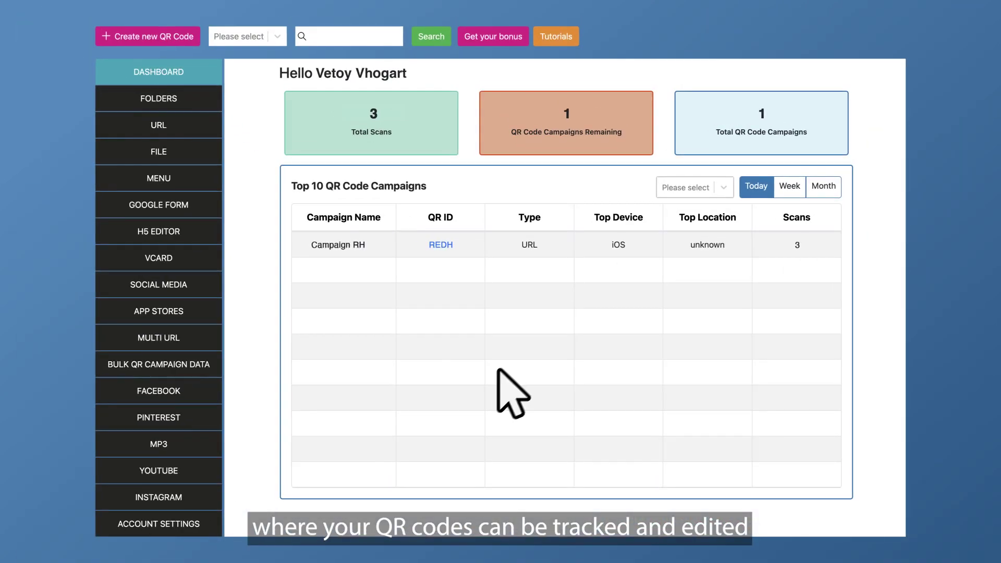
pyautogui.click(198, 125)
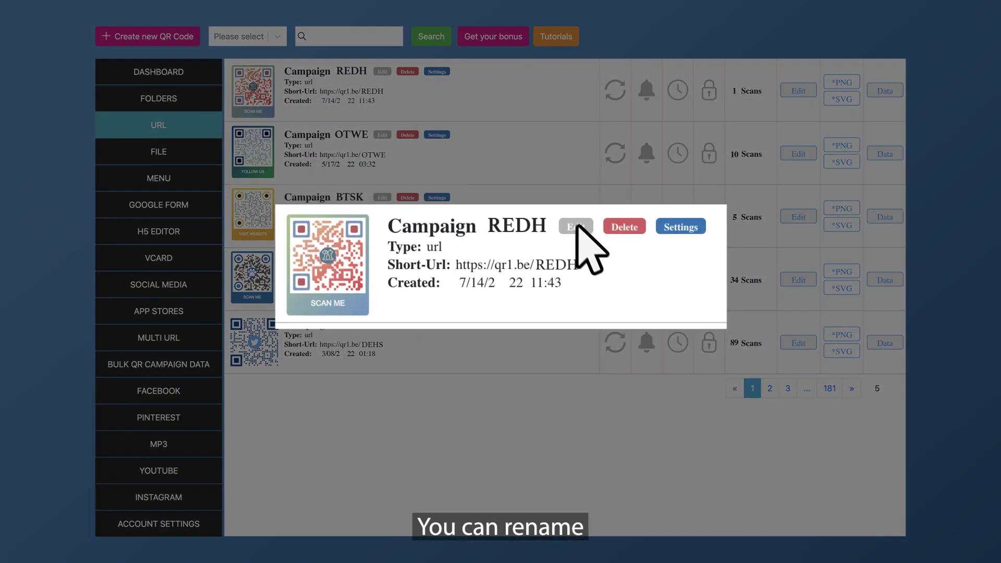
# - Rename the campaign to 'Special Promo Page', keeping it by cancelling the delete prompt
pyautogui.write('Special Promo Page')
pyautogui.click(622, 236)
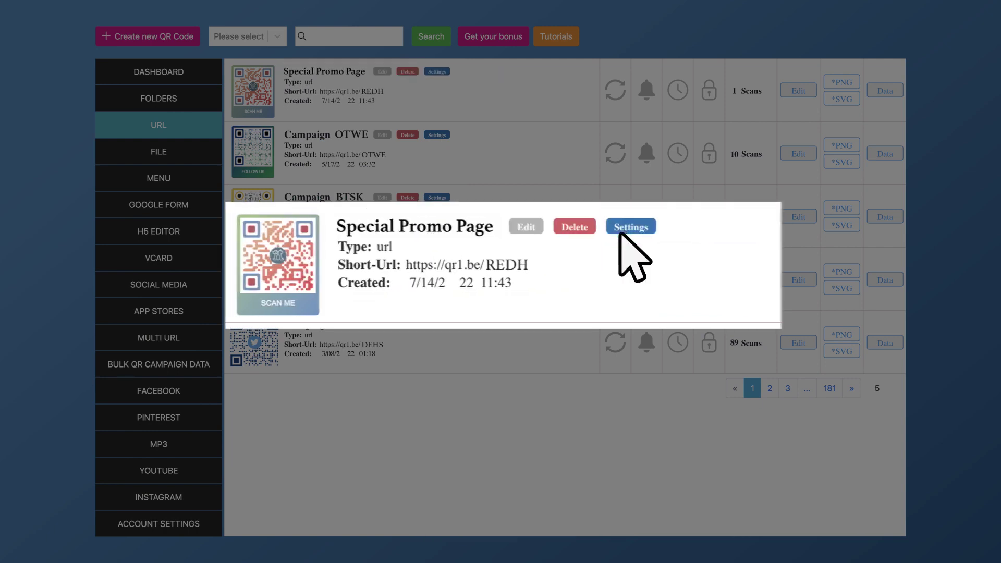
pyautogui.click(626, 227)
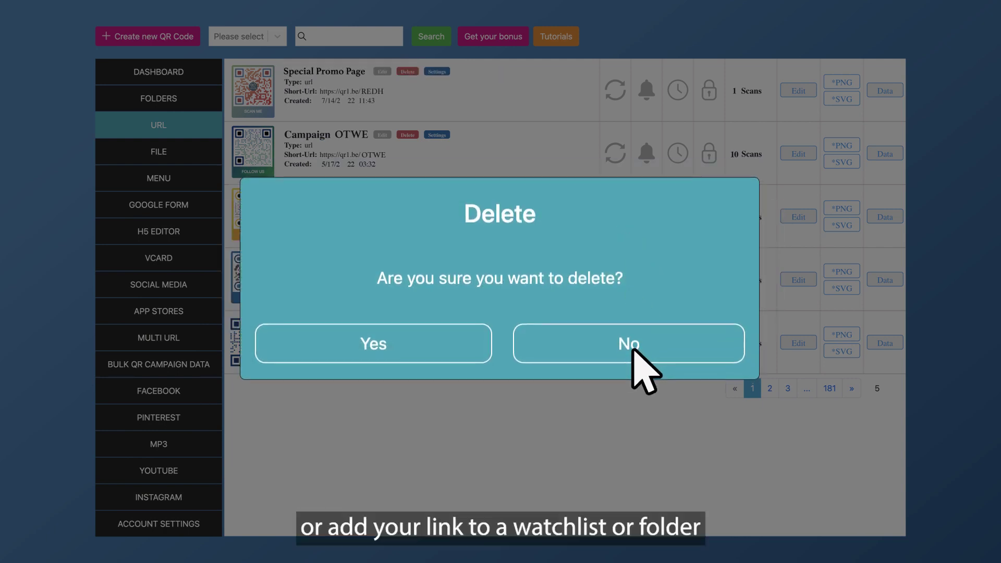
pyautogui.click(631, 327)
# - Check the code's organizing options, then go to the empty Folders page
pyautogui.click(678, 230)
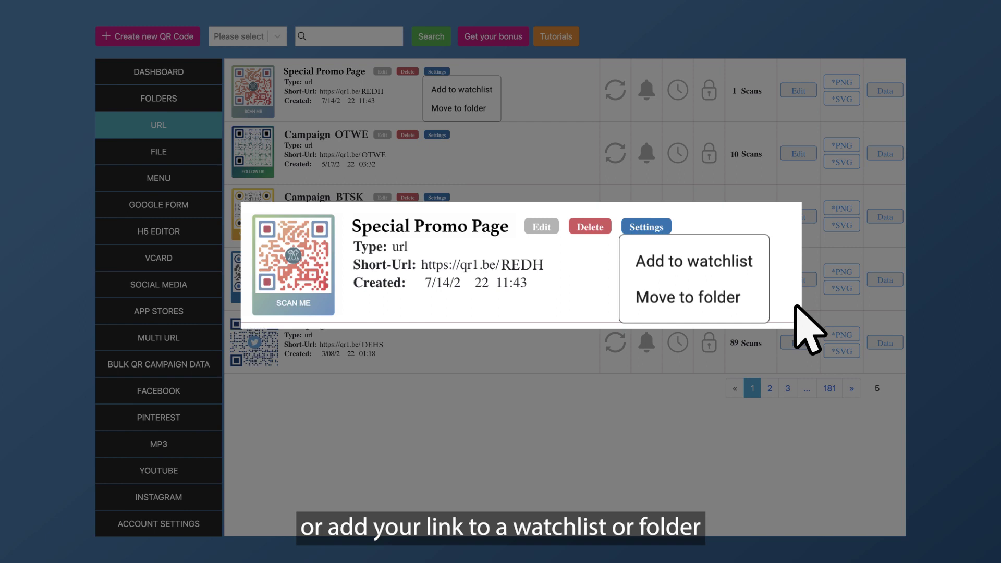
pyautogui.click(657, 230)
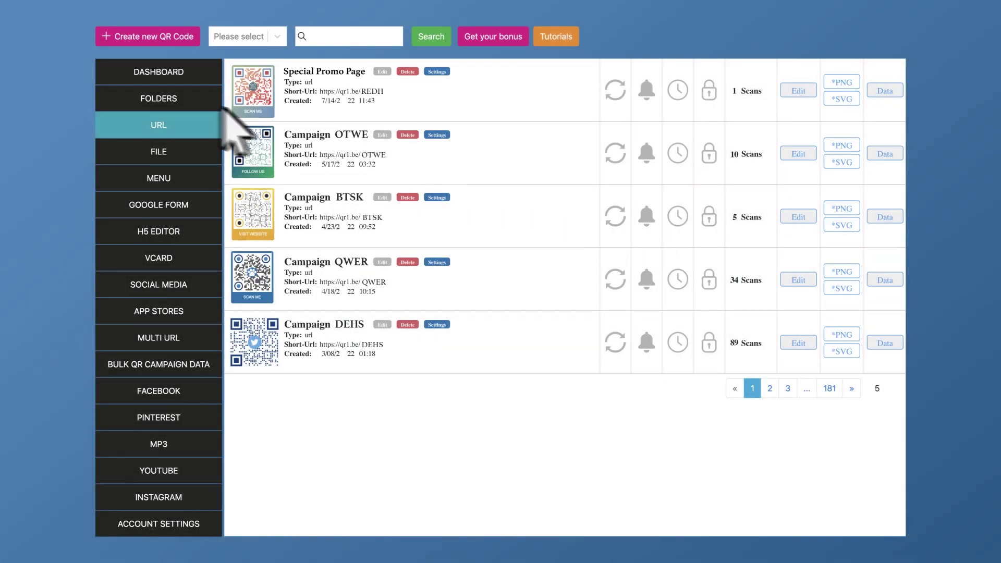
pyautogui.click(175, 98)
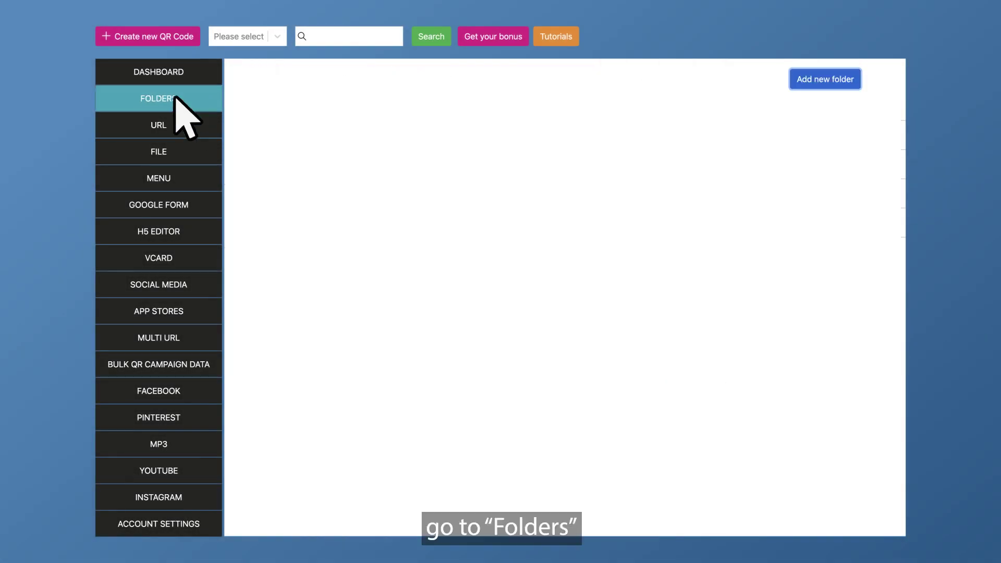
# - Create a new folder named DOEPETCENTER
pyautogui.click(819, 83)
pyautogui.click(600, 103)
pyautogui.write('DOEPETCENTE')
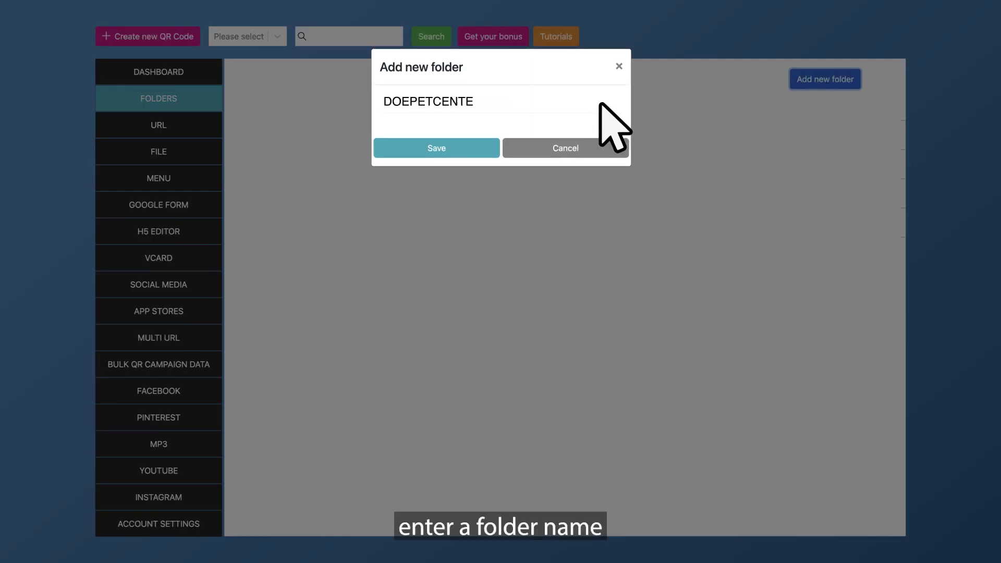
pyautogui.write('R')
pyautogui.click(467, 148)
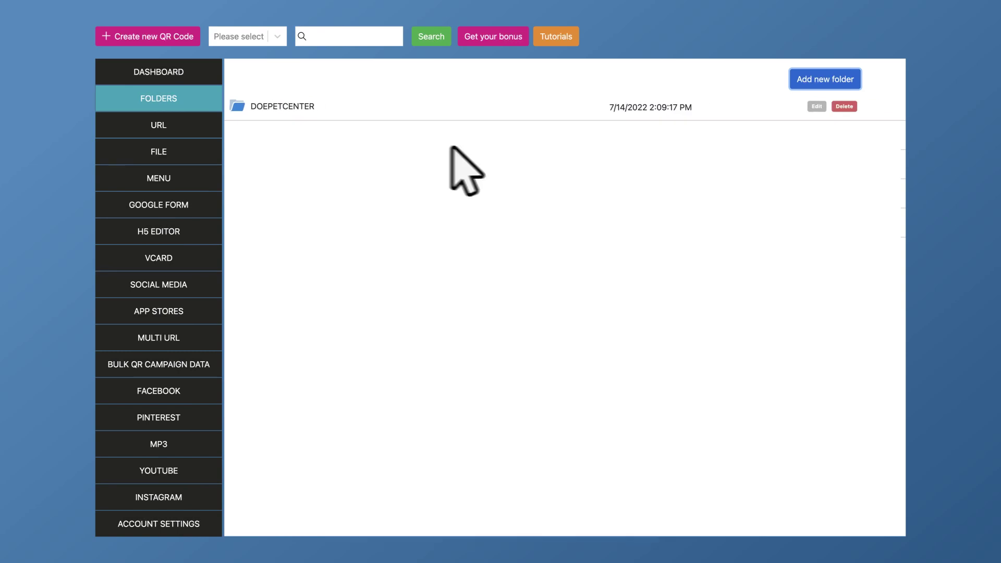
# - Move the Special Promo Page QR code into the DOEPETCENTER folder
pyautogui.click(199, 123)
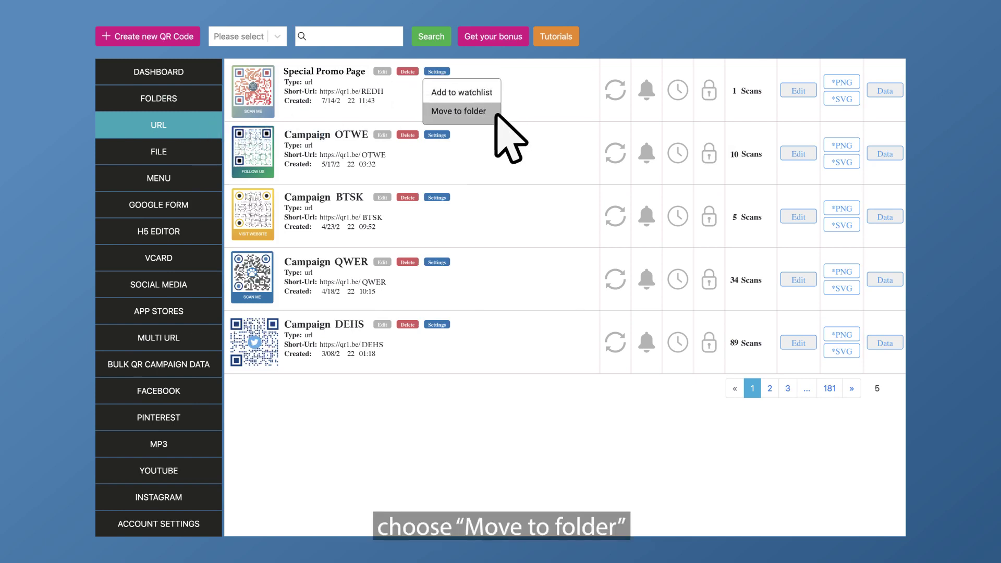
pyautogui.click(496, 110)
pyautogui.click(629, 148)
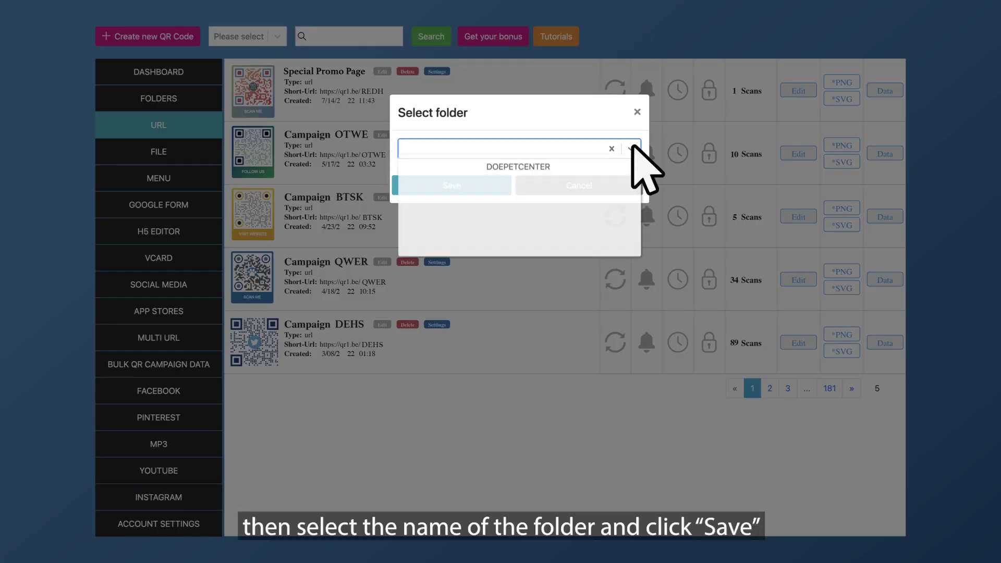
pyautogui.click(635, 184)
pyautogui.click(495, 185)
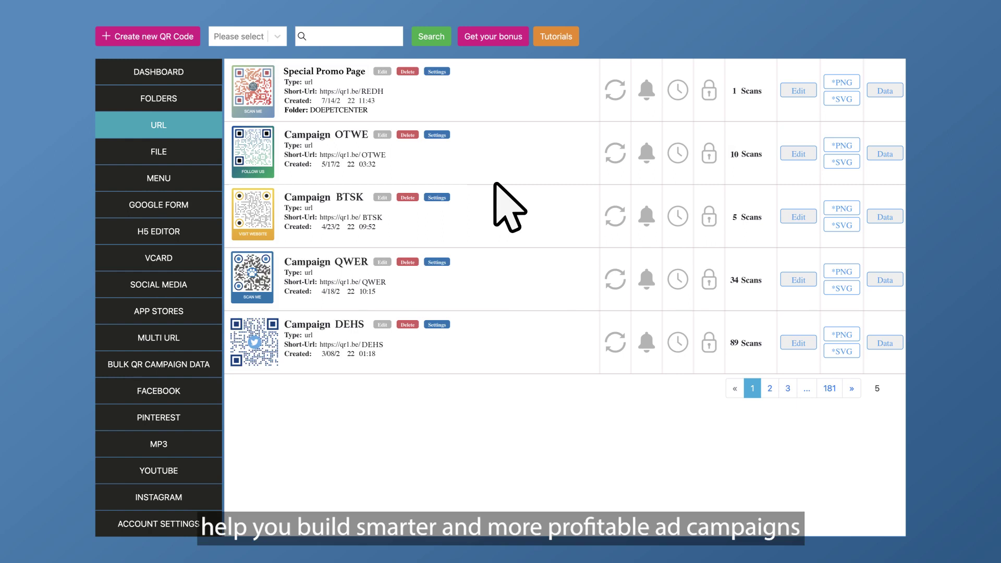
pyautogui.click(614, 107)
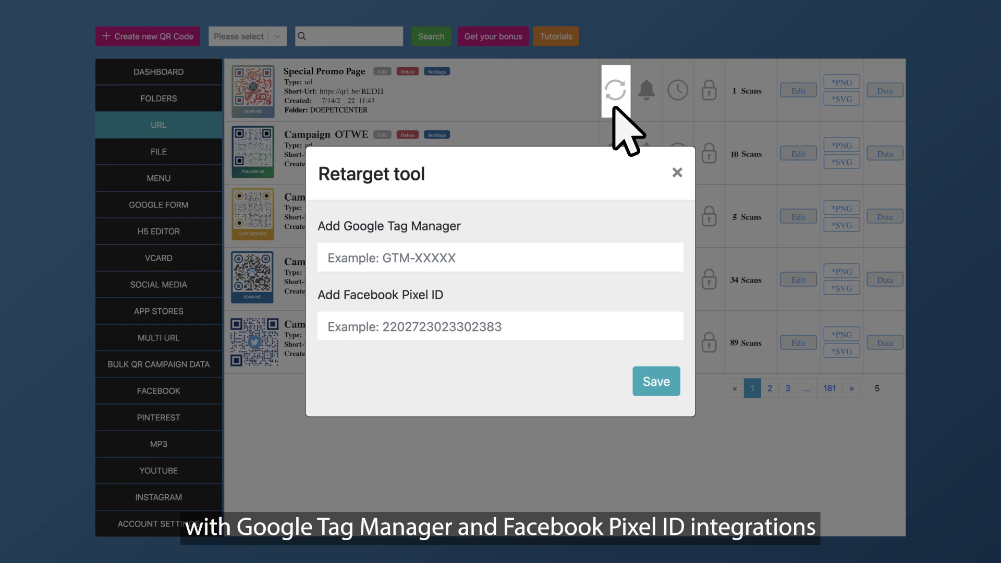
pyautogui.click(646, 107)
pyautogui.click(646, 107)
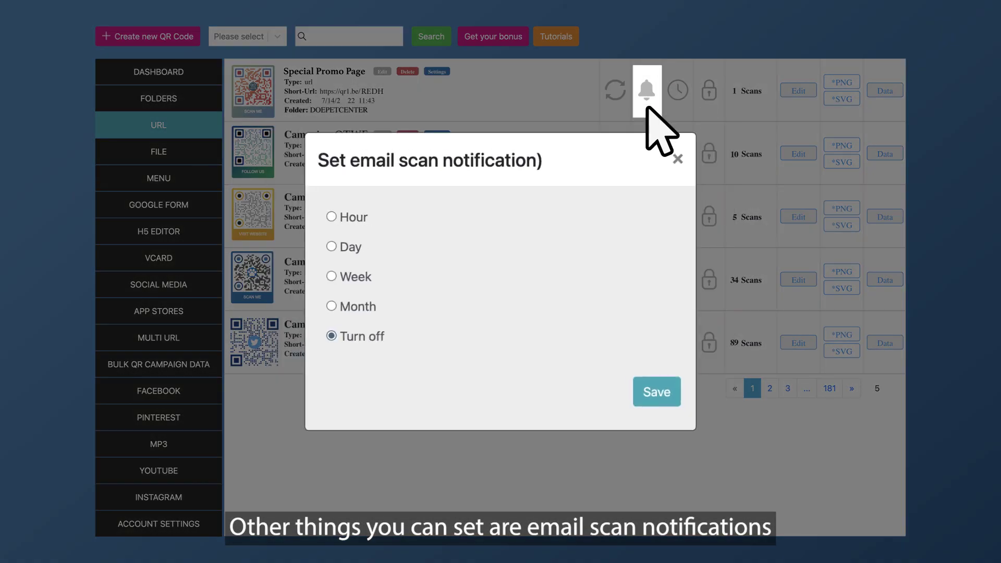
pyautogui.click(677, 106)
pyautogui.click(678, 107)
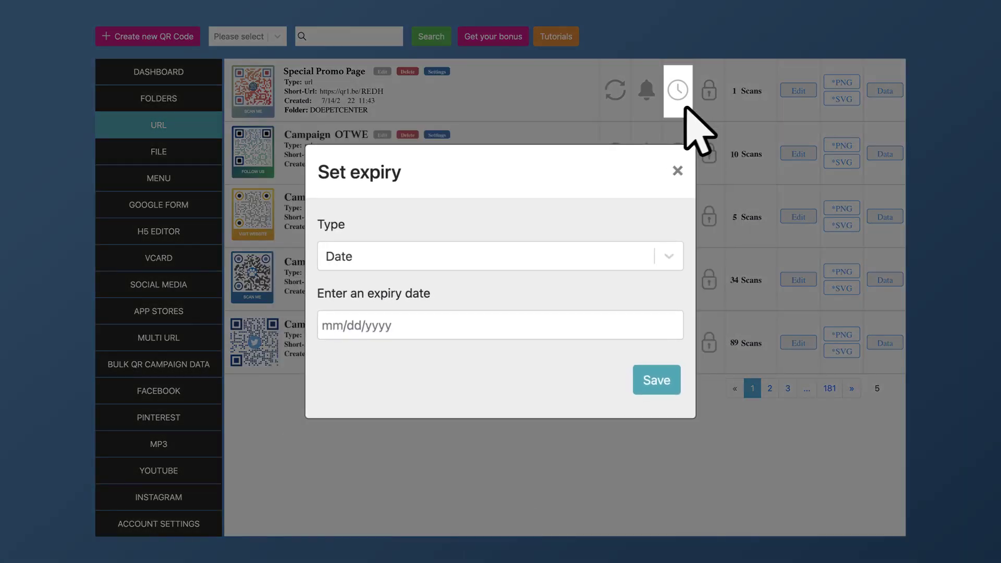
pyautogui.click(710, 108)
pyautogui.click(711, 107)
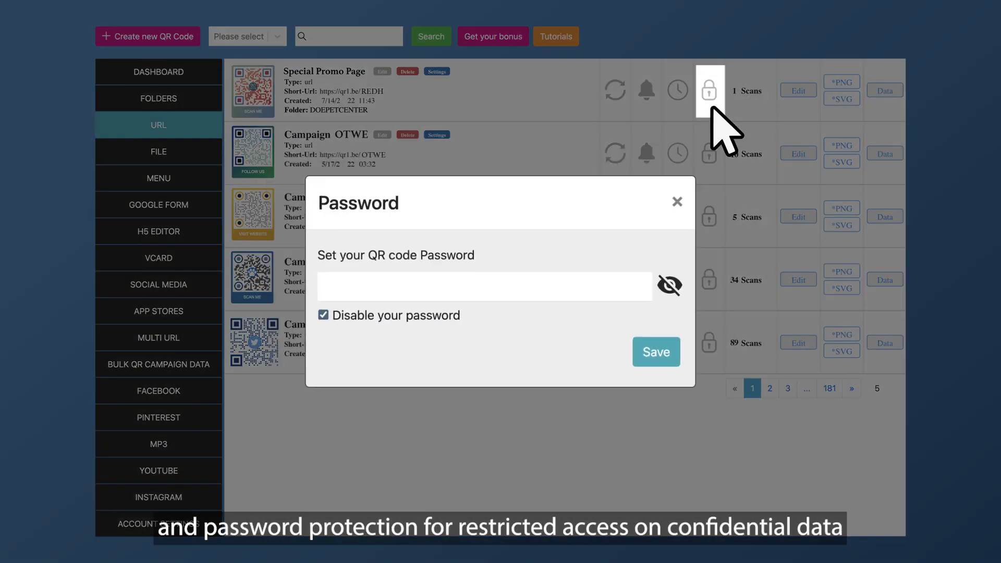
pyautogui.press('Escape')
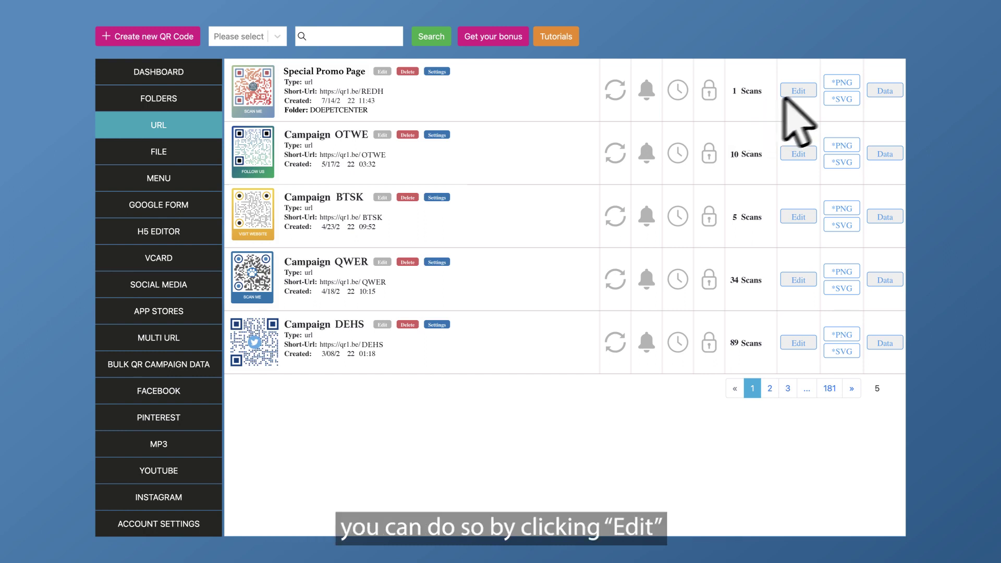
pyautogui.click(799, 92)
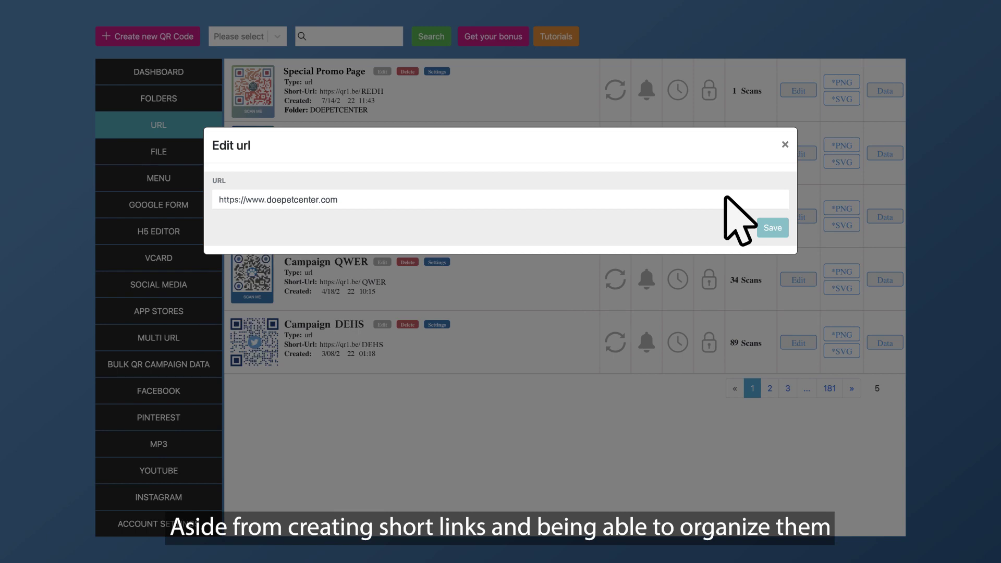
pyautogui.click(761, 227)
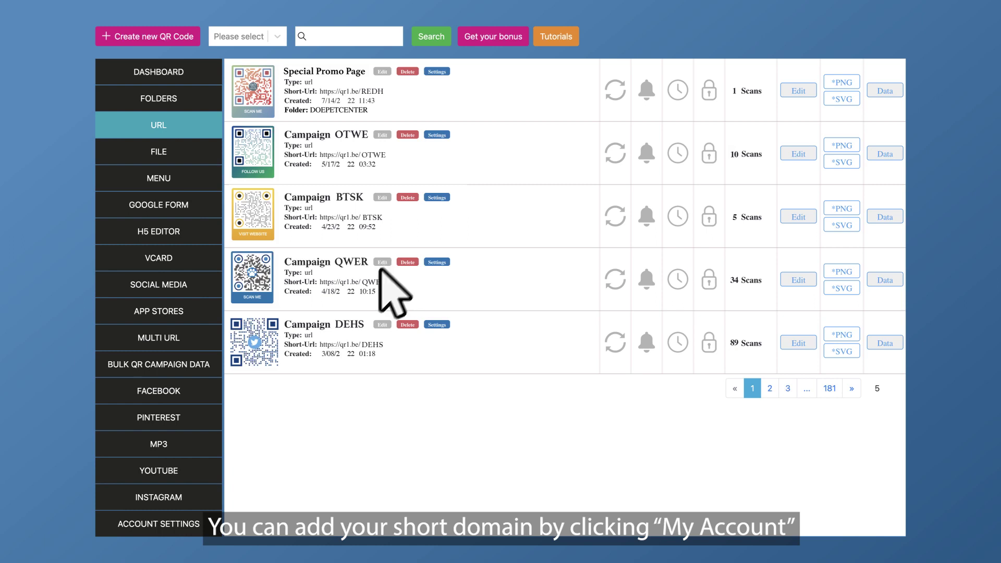
pyautogui.click(202, 516)
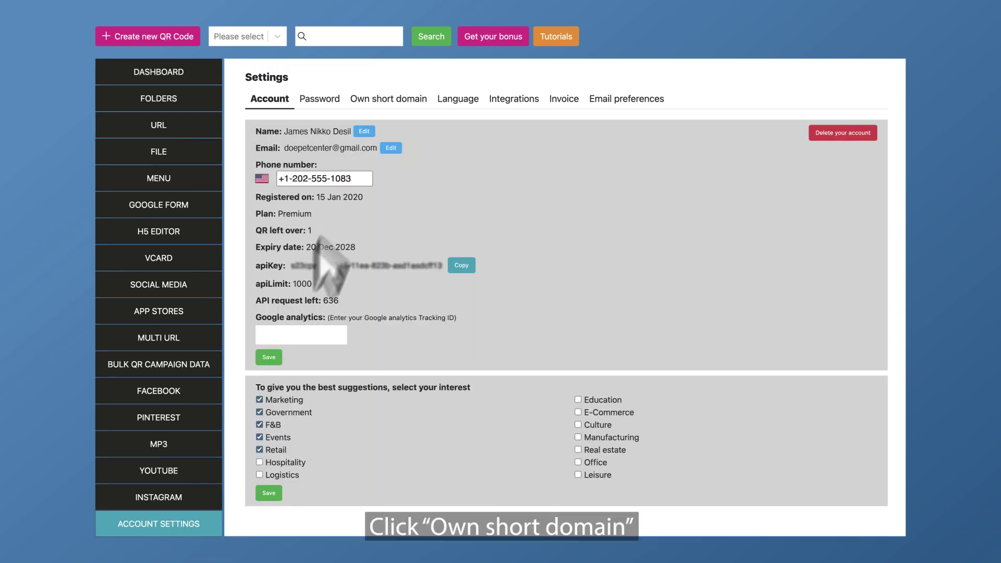
pyautogui.click(376, 103)
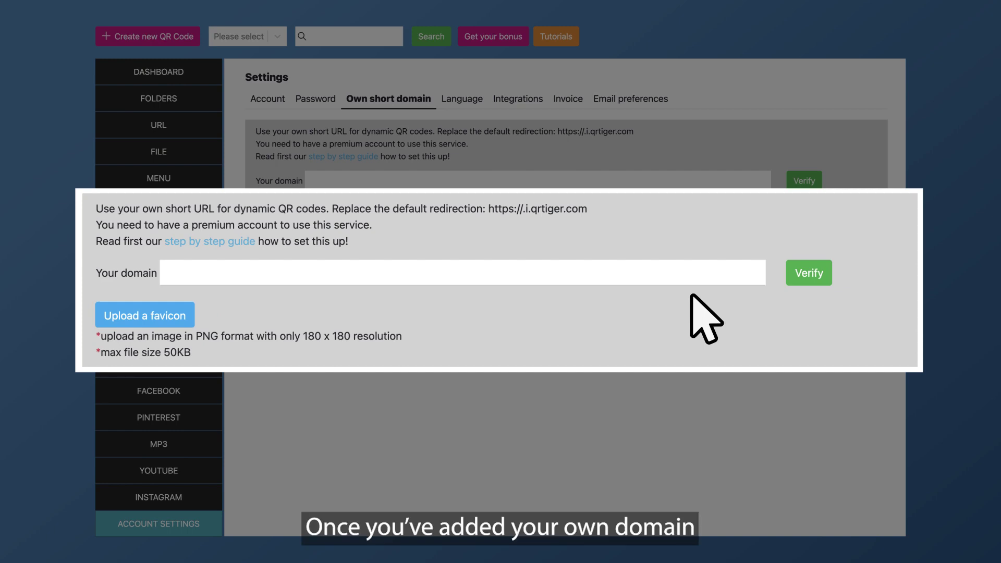
pyautogui.click(523, 270)
pyautogui.write('https://q')
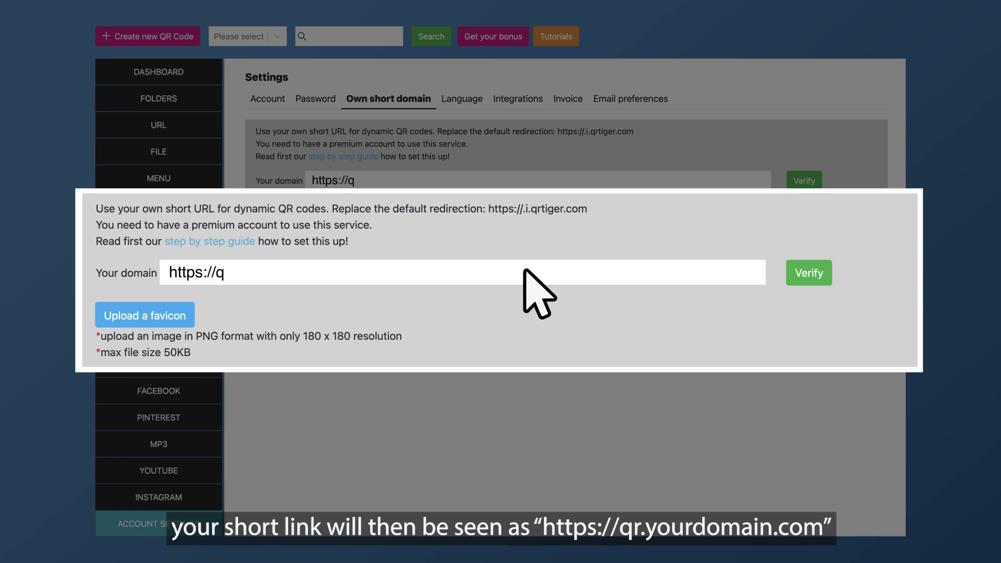
pyautogui.write('r.doepetcenter.com')
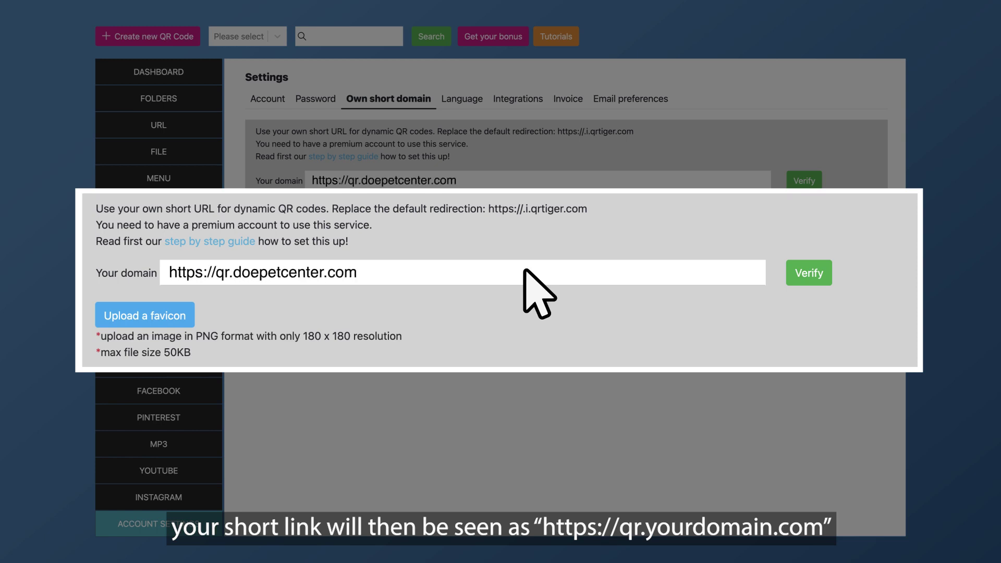